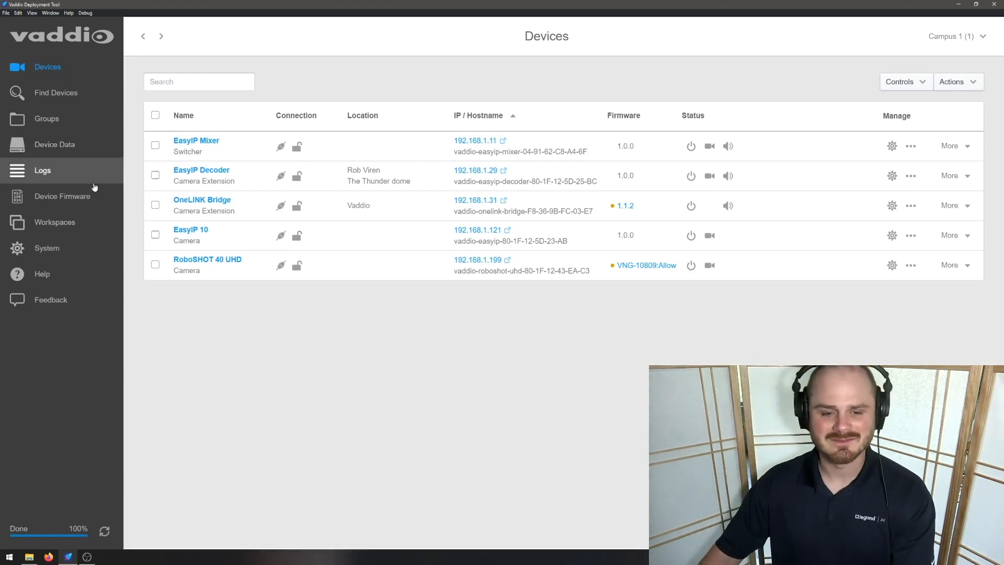
# Step: Delete the Campus 1 workspace from the Workspaces list, leaving only Campus 1 (1)
pyautogui.click(76, 222)
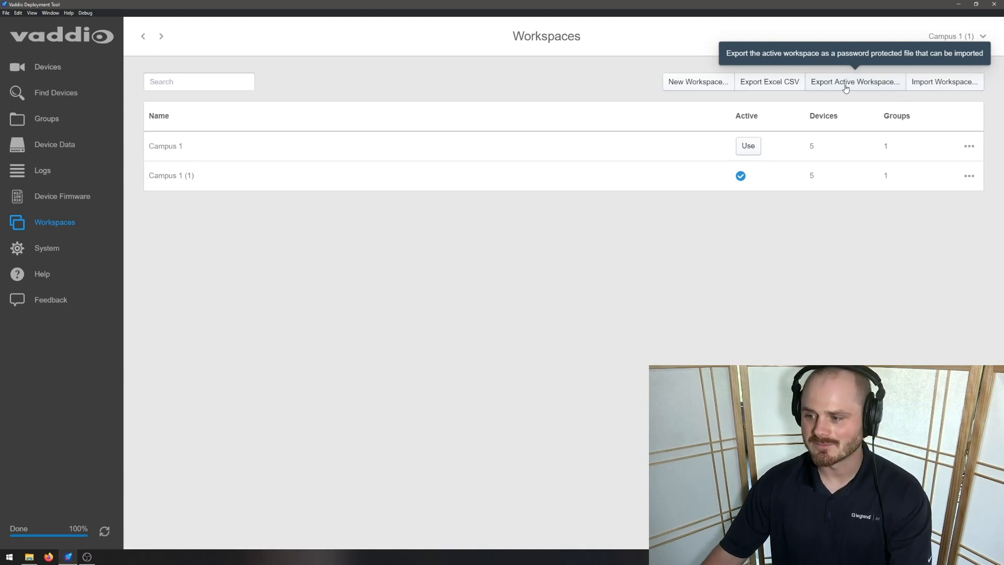
pyautogui.click(968, 146)
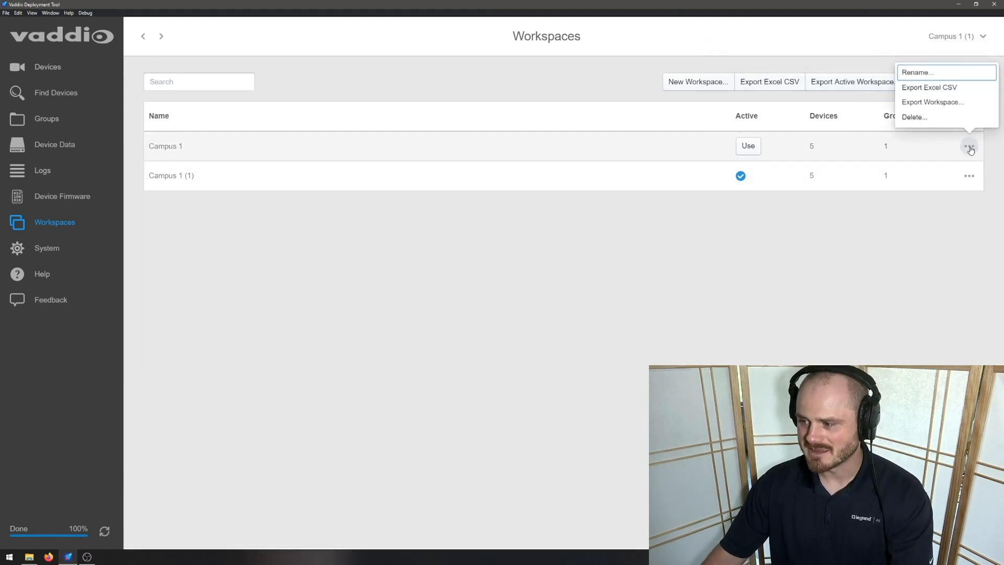
pyautogui.click(939, 116)
pyautogui.click(595, 331)
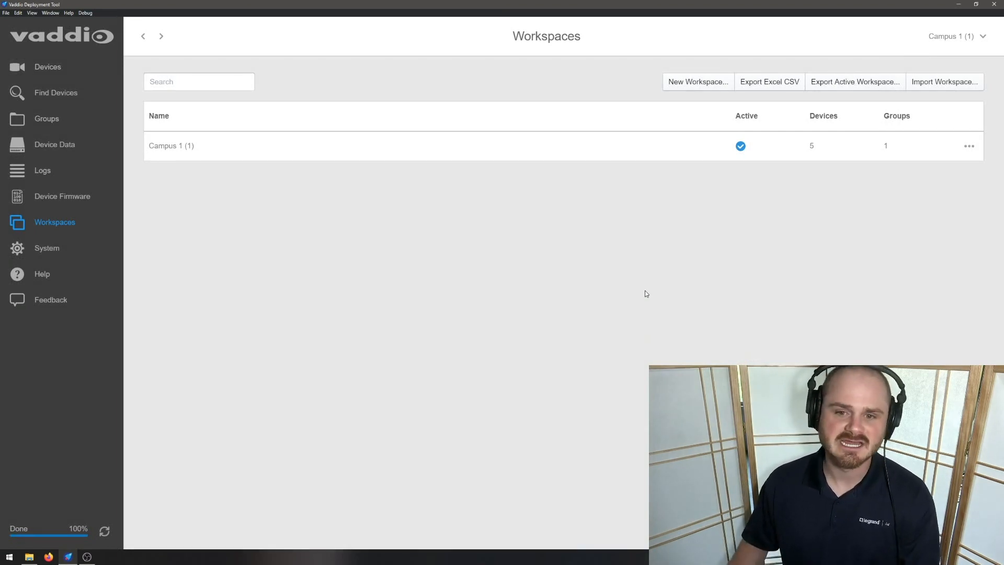
# Step: Export the active workspace with a password to the Desktop as vdt-workspace, replacing the existing file
pyautogui.click(836, 82)
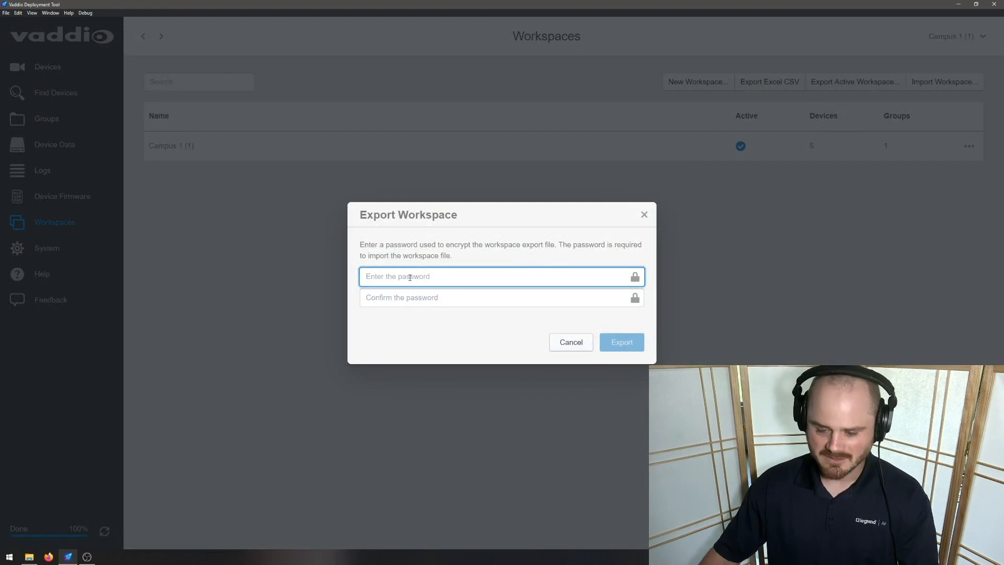
pyautogui.write('••')
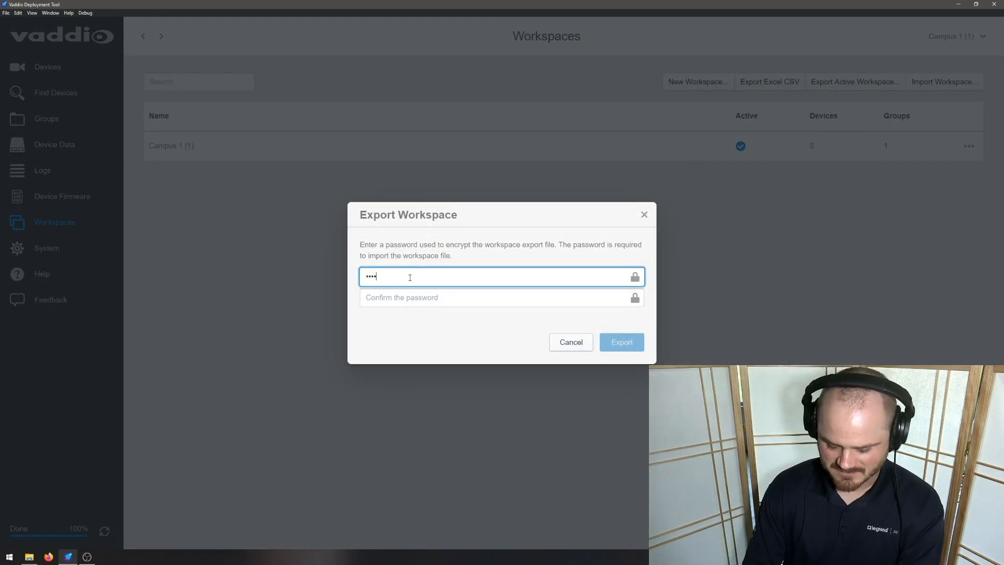
pyautogui.write('••••••')
pyautogui.press('Tab')
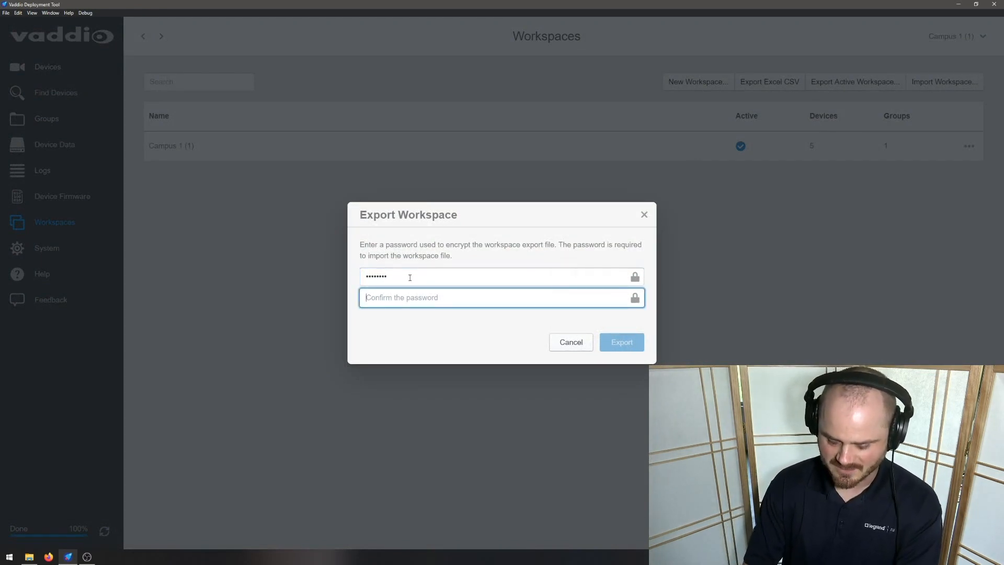
pyautogui.write('••••••••')
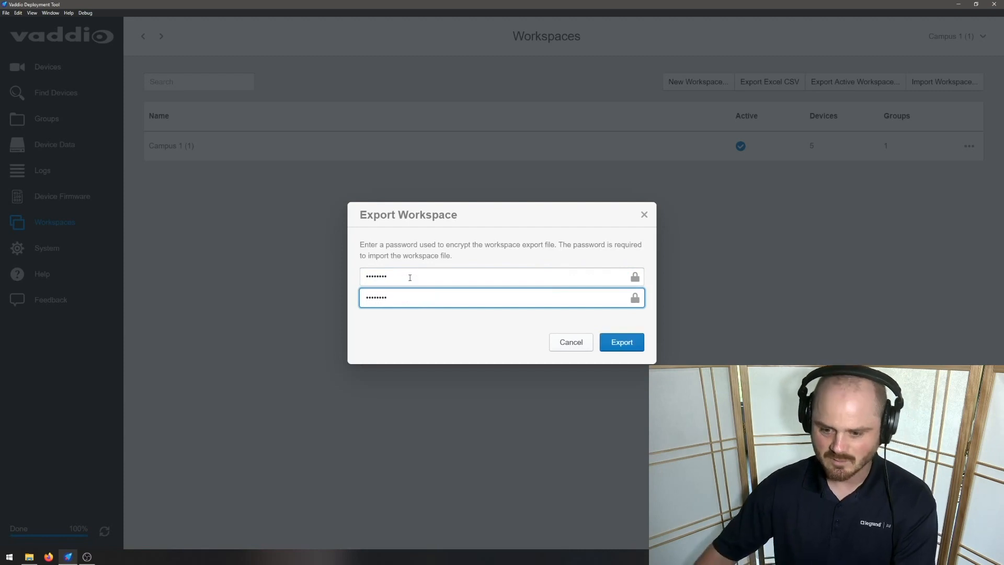
pyautogui.click(622, 343)
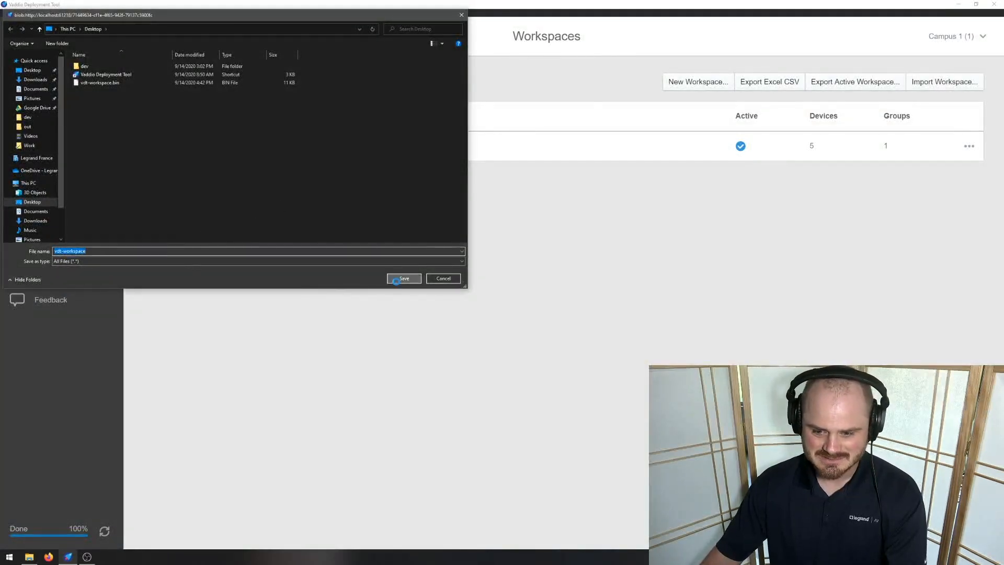
pyautogui.click(403, 278)
pyautogui.click(524, 281)
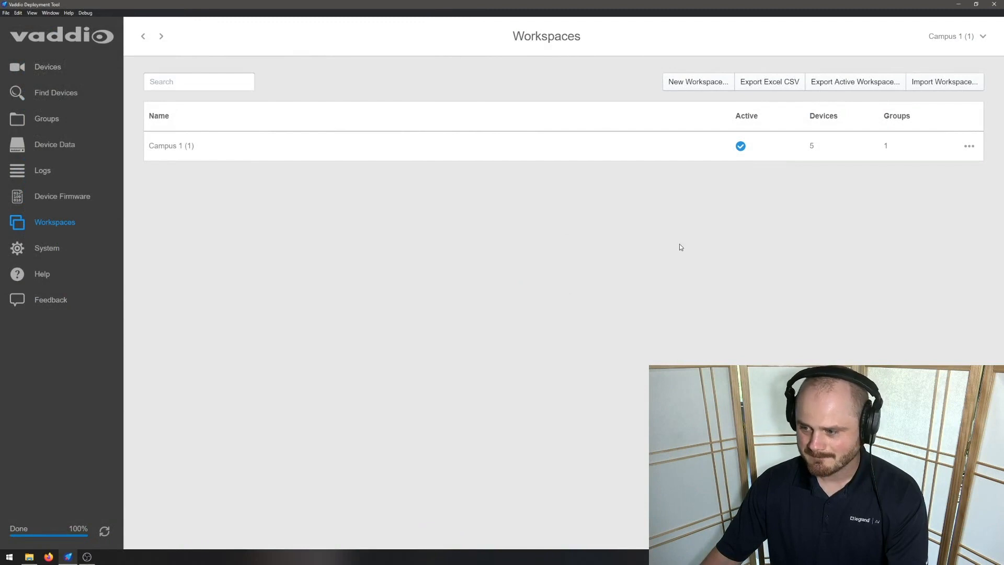
# Step: Import vdt-workspace.bin with its password, creating the Campus 1 (1) (1) workspace
pyautogui.click(944, 81)
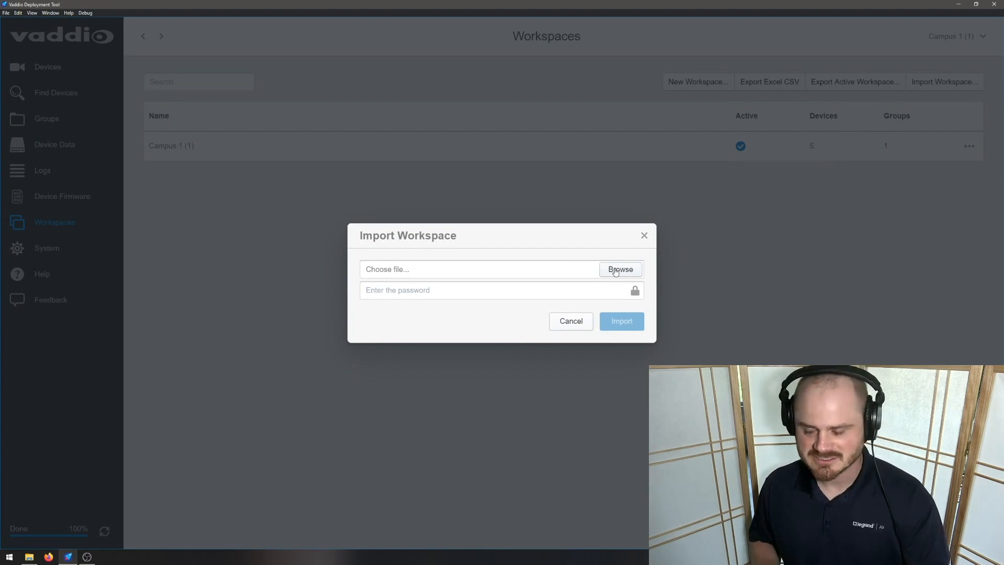
pyautogui.click(616, 270)
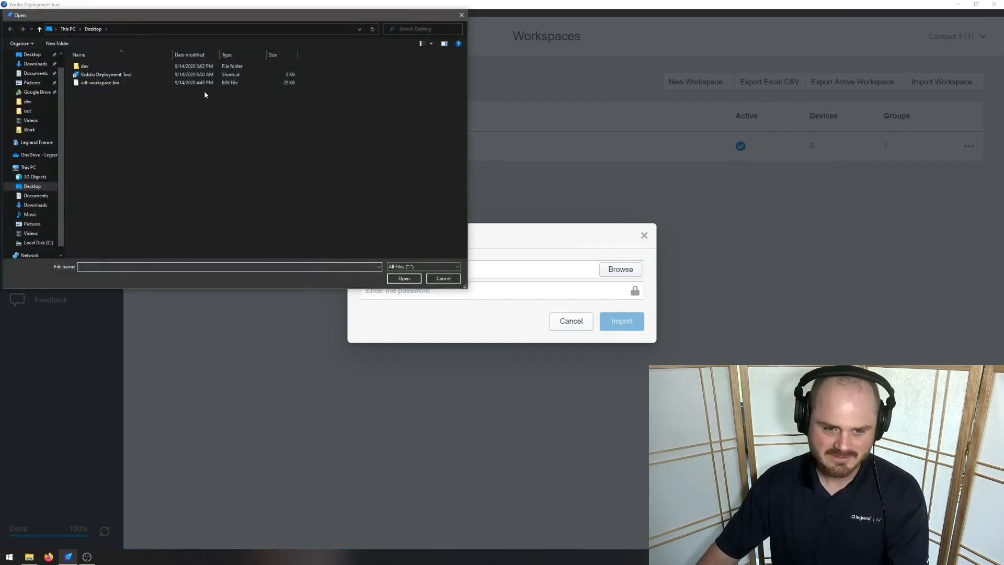
pyautogui.click(152, 82)
pyautogui.click(398, 279)
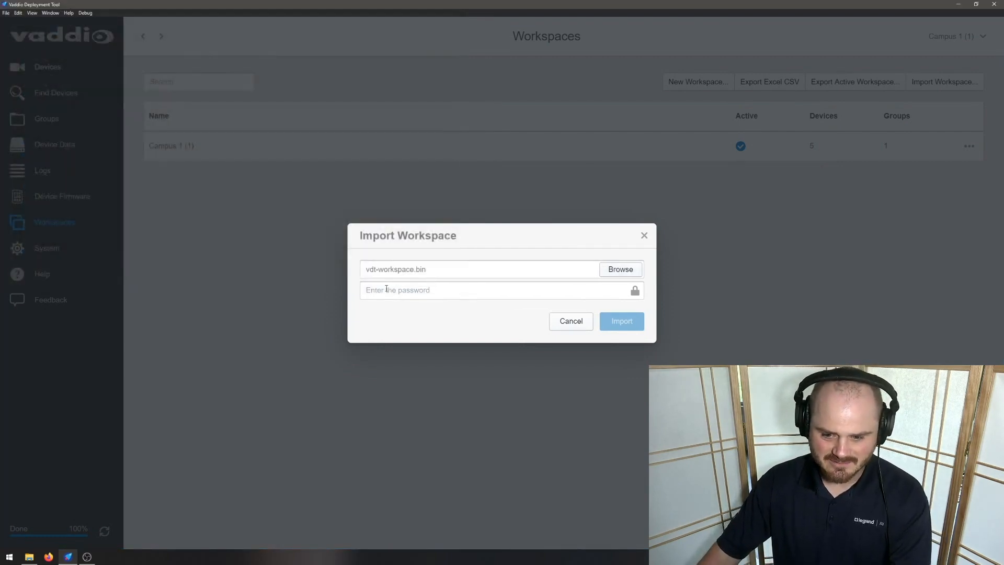
pyautogui.click(386, 288)
pyautogui.write('p')
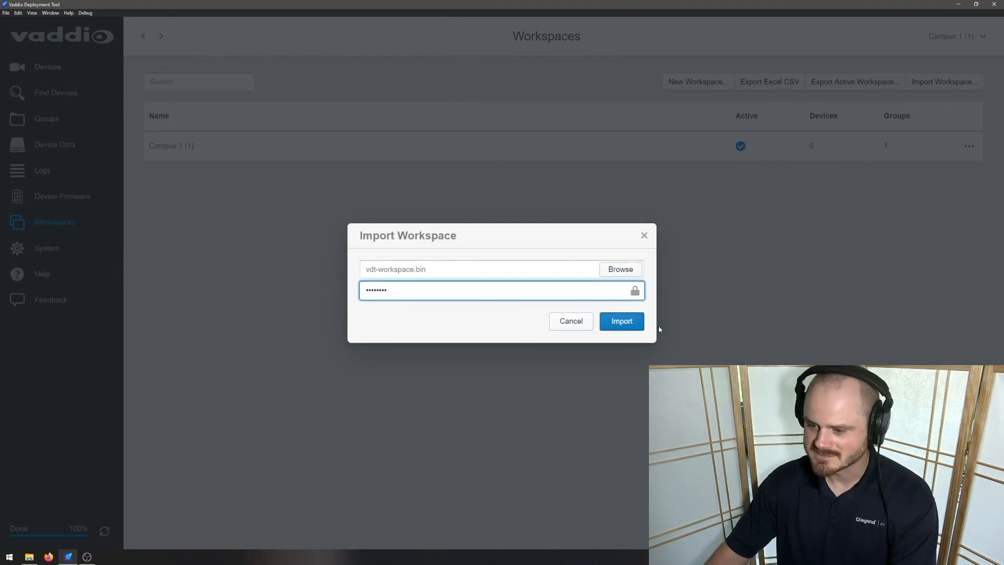
pyautogui.click(622, 321)
pyautogui.click(597, 316)
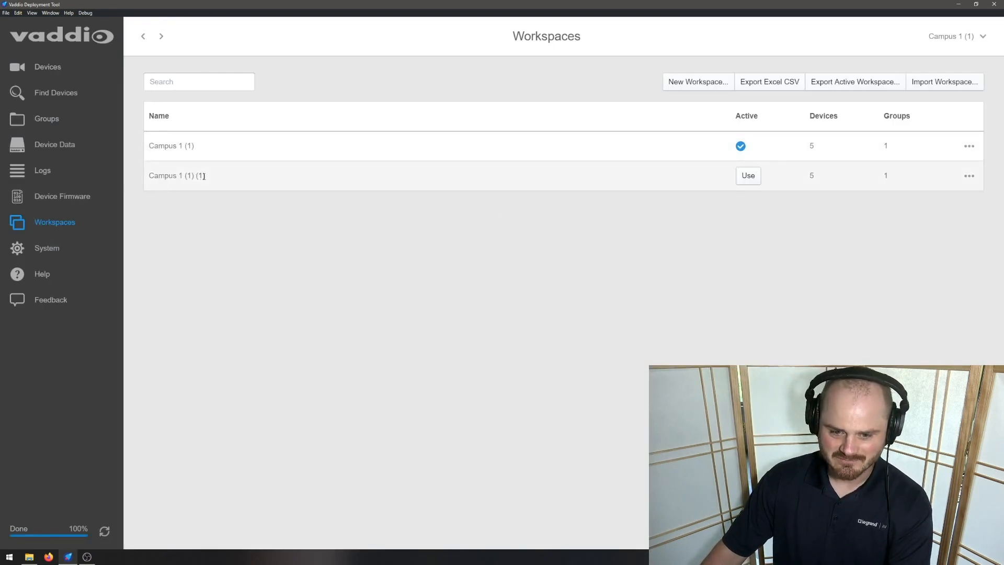
# Step: Make Campus 1 (1) (1) the active workspace
pyautogui.moveTo(204, 176); pyautogui.dragTo(144, 176)
pyautogui.click(359, 222)
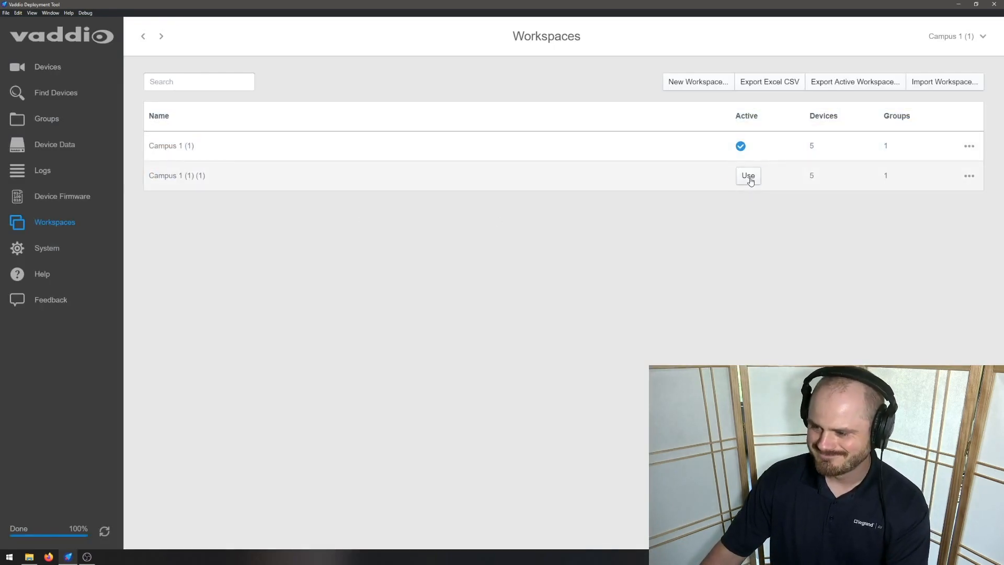
pyautogui.click(748, 176)
pyautogui.click(591, 312)
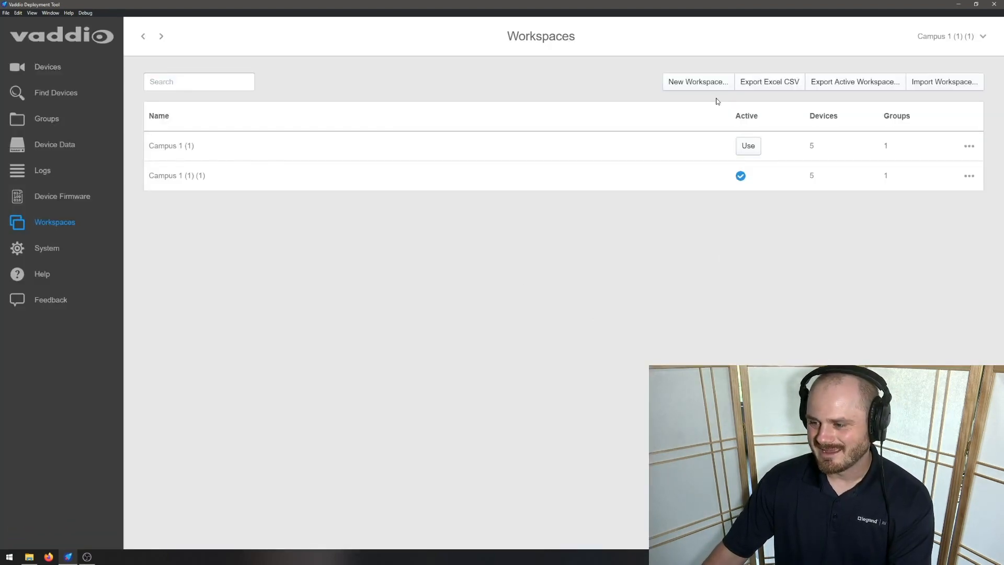
# Step: Go to the Devices list and select the EasyIP Mixer device
pyautogui.click(50, 74)
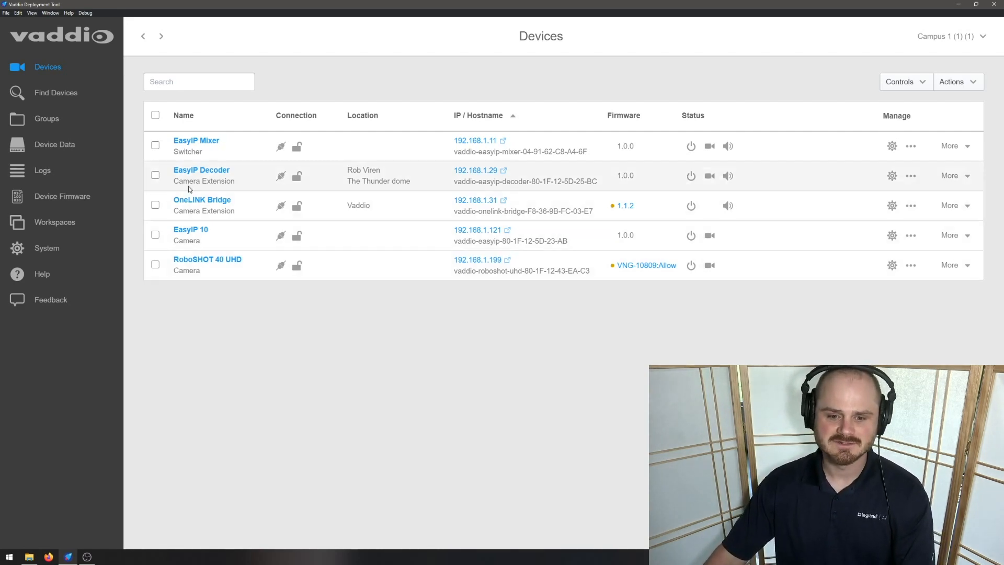
pyautogui.click(155, 145)
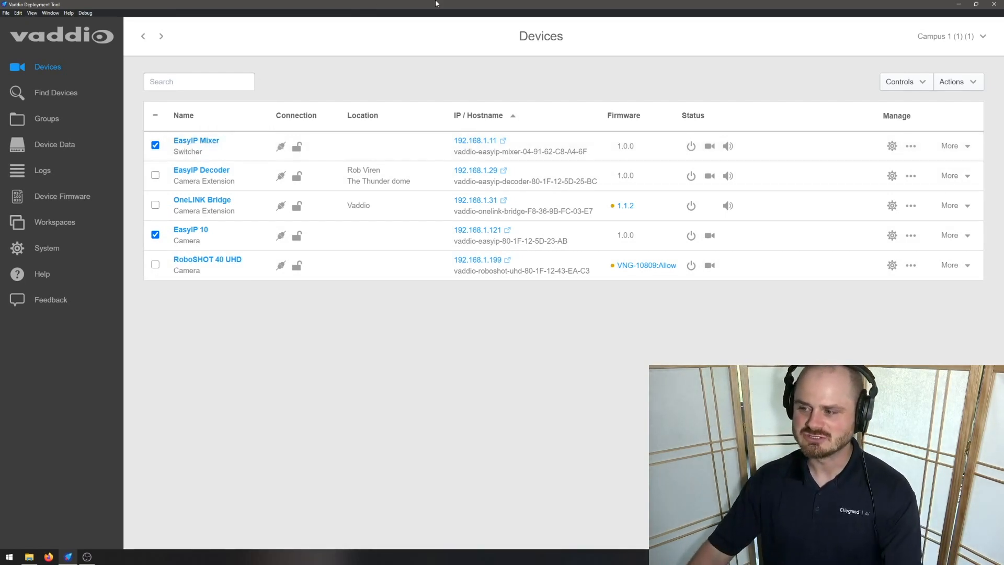
# Step: Run a data export batch job for EasyIP Mixer and EasyIP 10, clearing both notifications
pyautogui.click(912, 83)
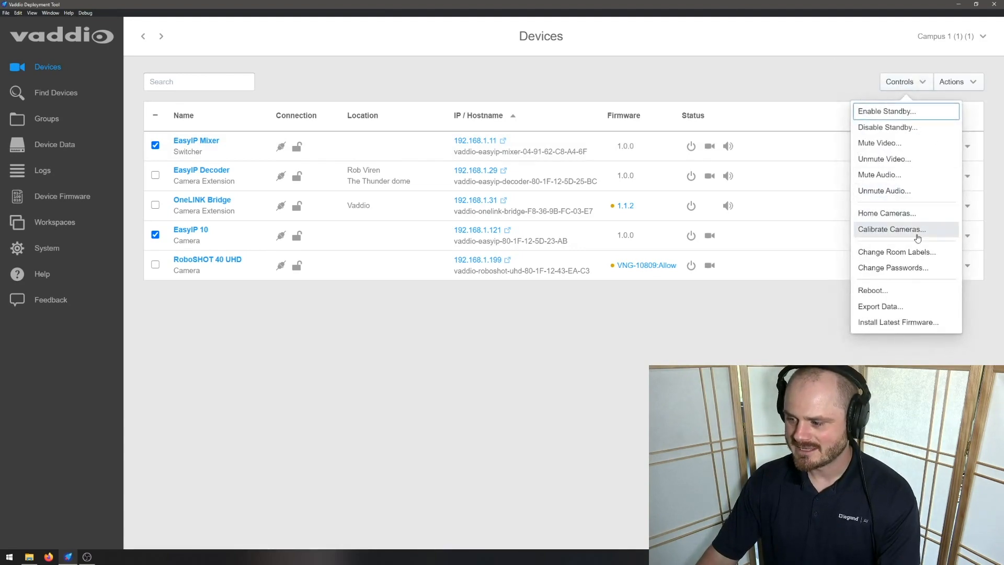
pyautogui.click(891, 305)
pyautogui.click(595, 315)
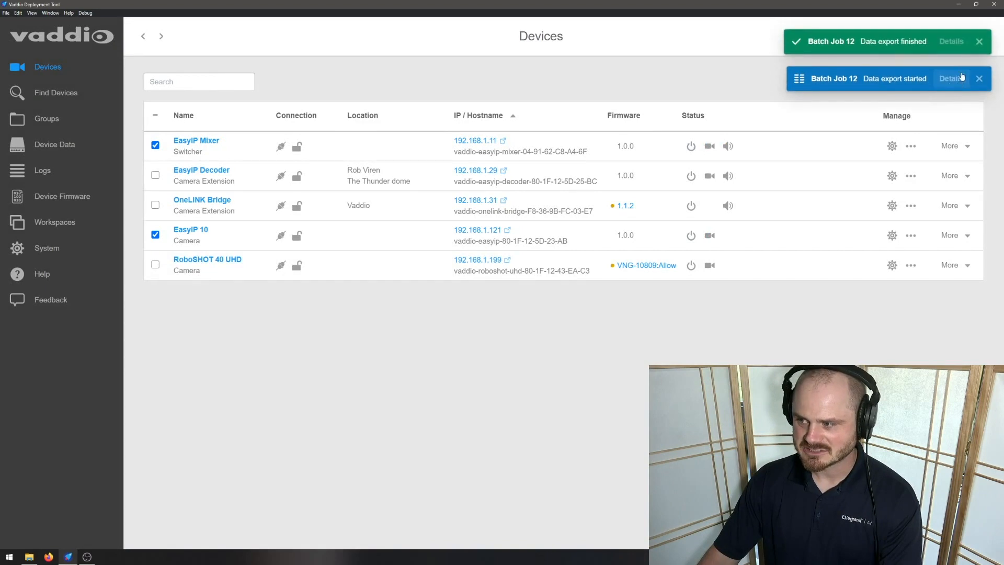
pyautogui.click(978, 42)
pyautogui.click(979, 41)
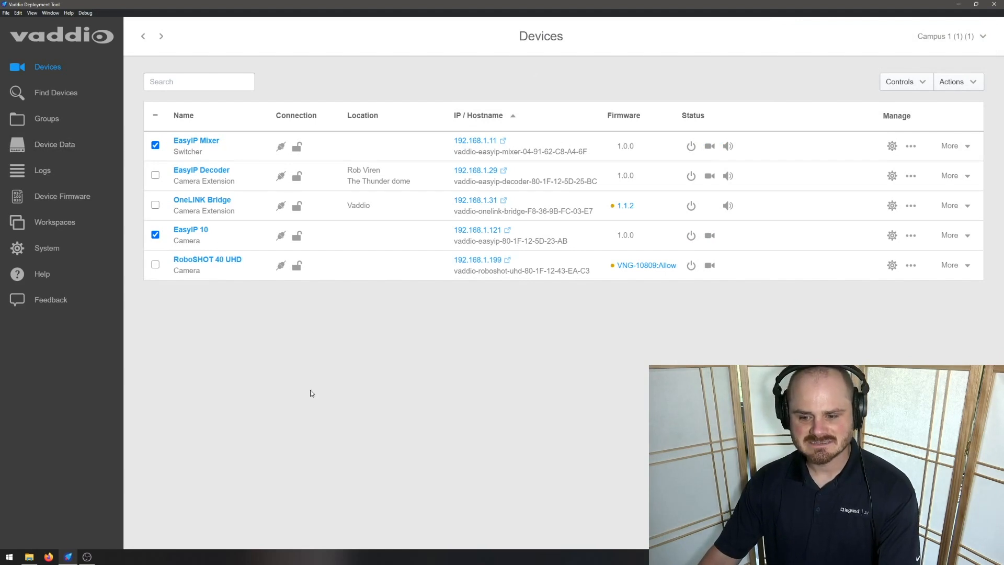
# Step: Add a Company Name room label to EasyIP 10, entering the company name, and save it
pyautogui.click(200, 229)
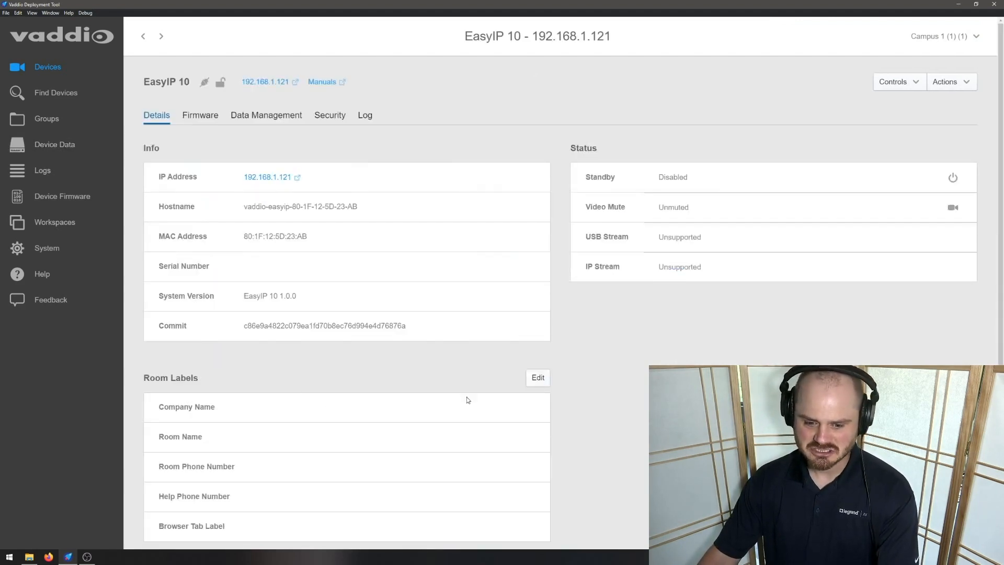
pyautogui.click(536, 378)
pyautogui.click(453, 206)
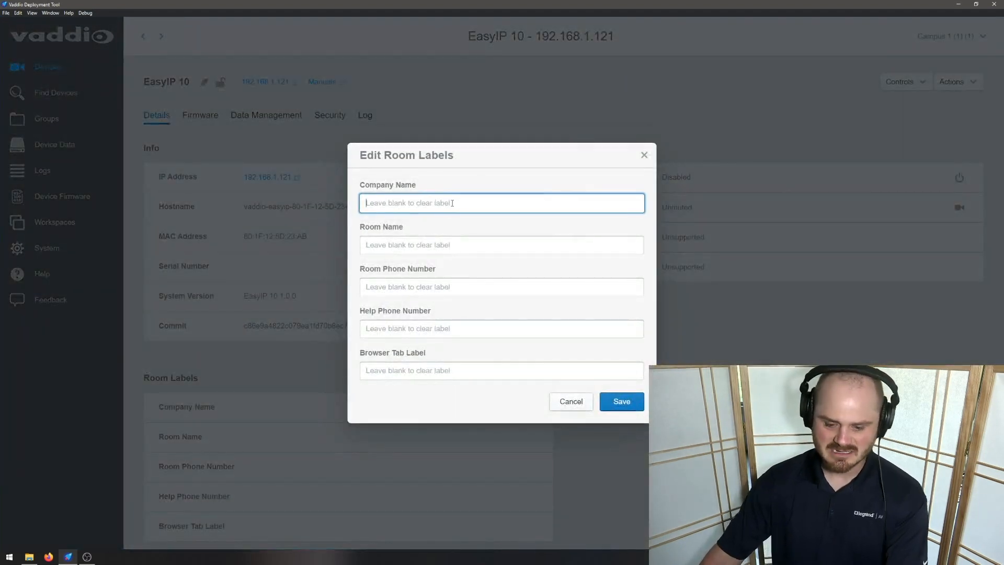
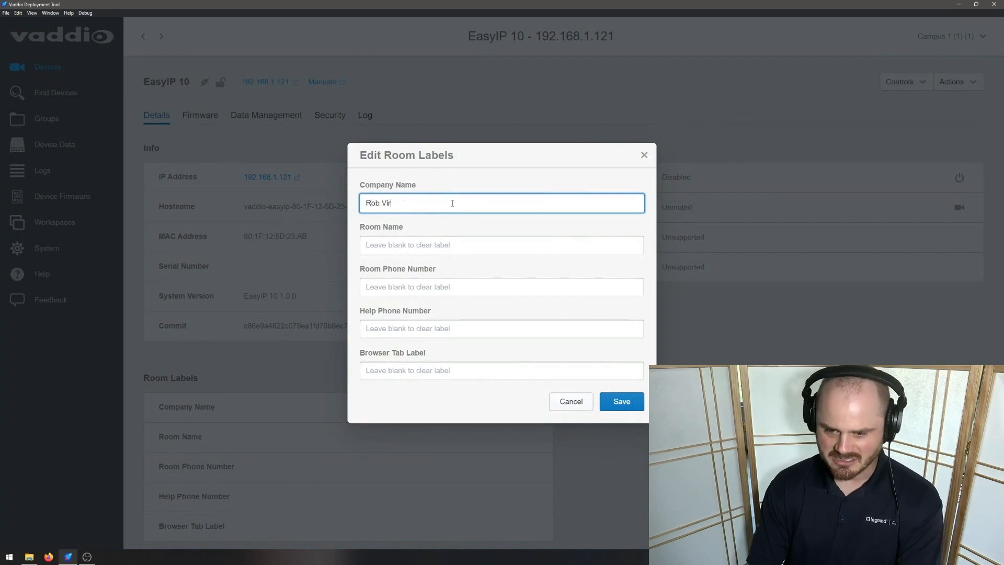
pyautogui.click(621, 400)
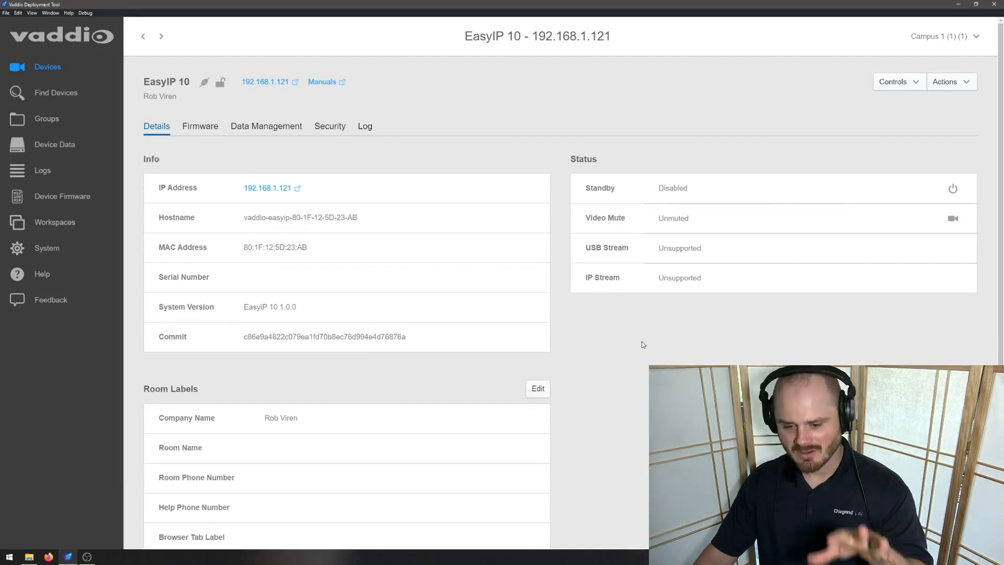
# Step: Open the details of Batch export 7 under Device Data
pyautogui.scroll(-1, 237, 382)
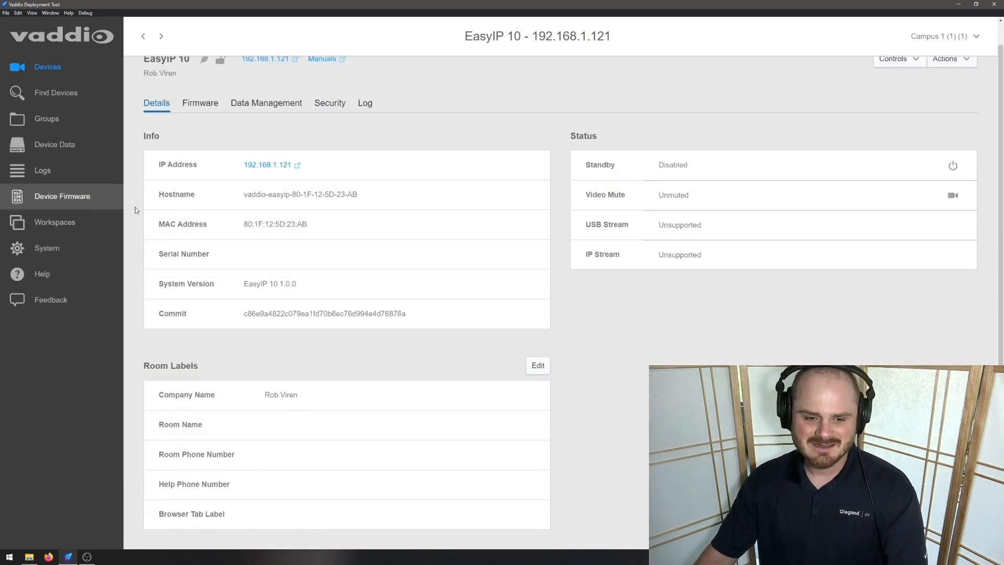
pyautogui.click(55, 148)
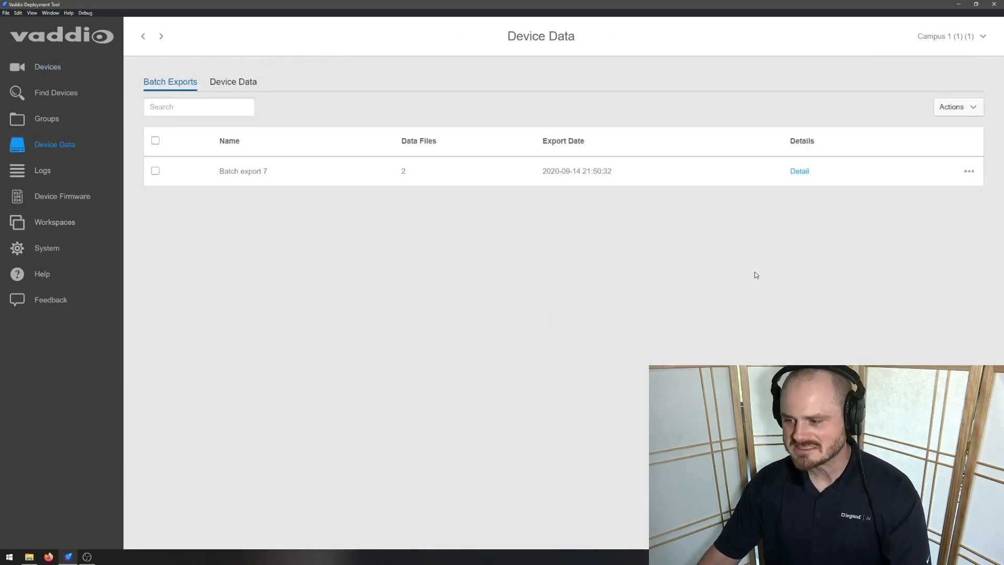
pyautogui.click(802, 173)
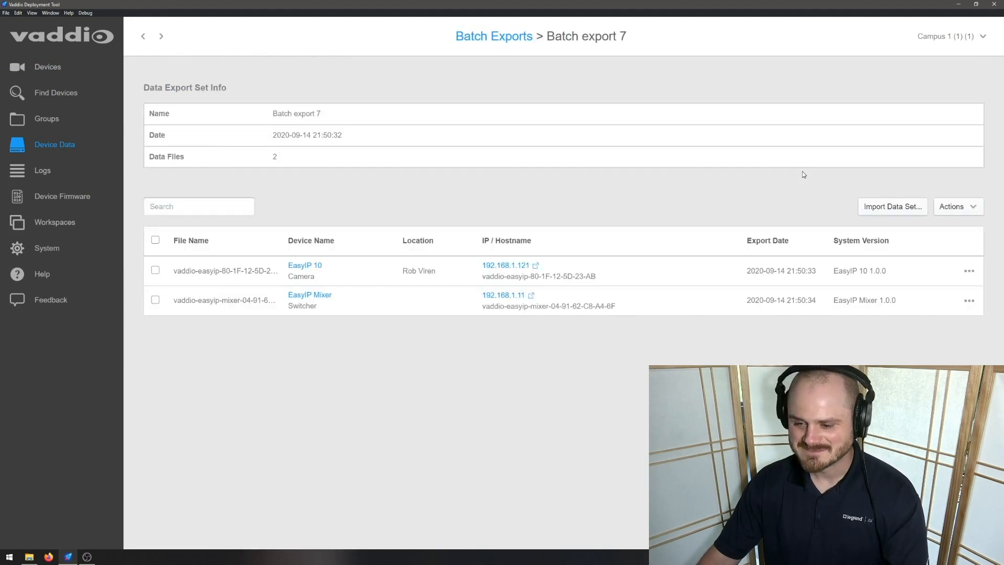
# Step: Import the Batch export 7 data set to all its devices
pyautogui.click(890, 207)
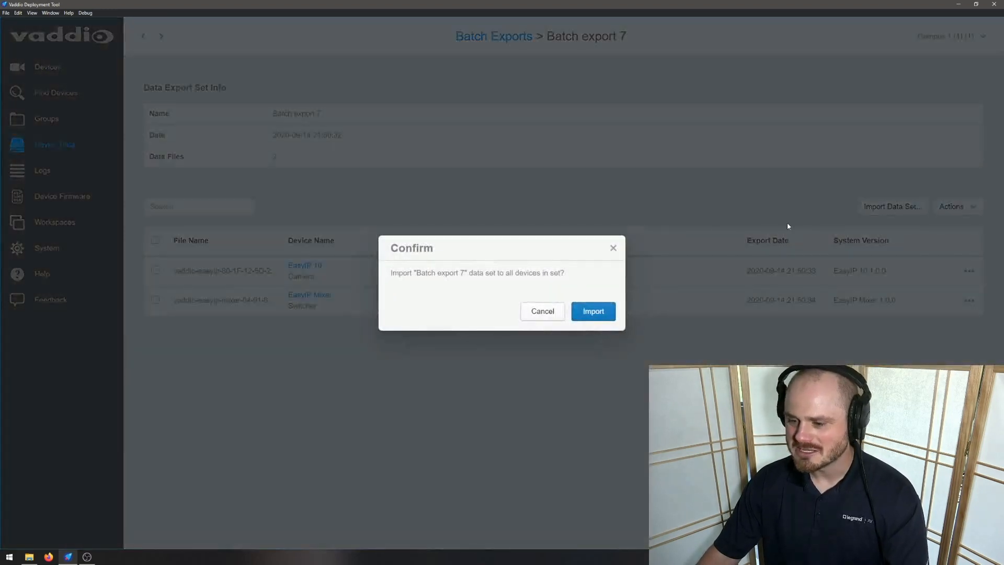
pyautogui.click(593, 311)
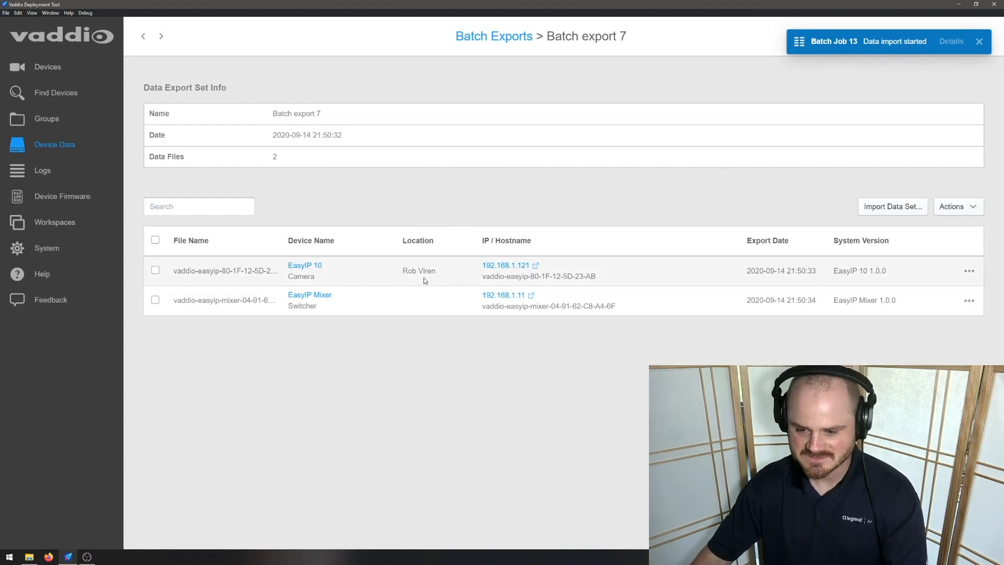
pyautogui.moveTo(403, 273); pyautogui.dragTo(441, 271)
pyautogui.click(439, 190)
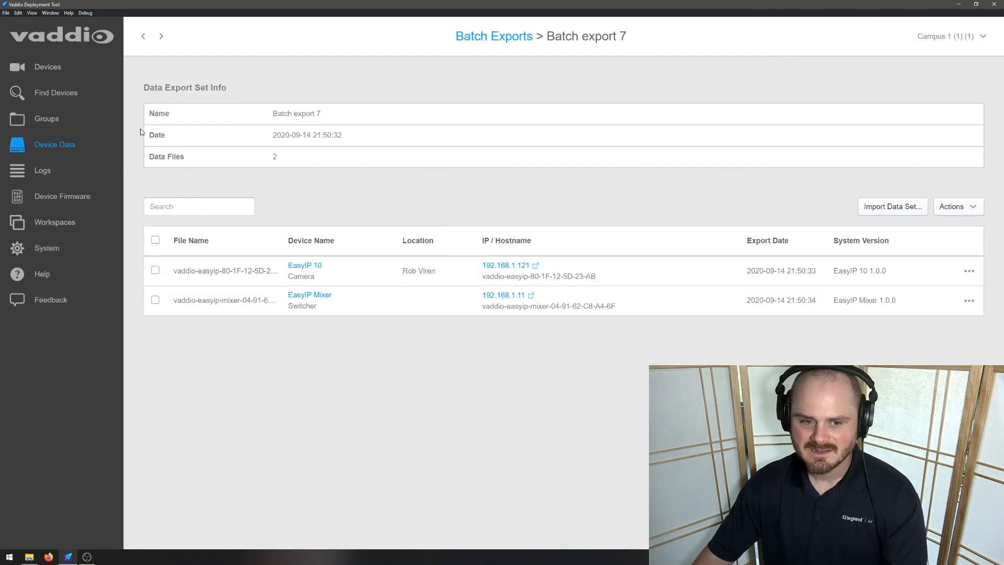
# Step: Rename the Batch export 7 set to Room 507
pyautogui.click(73, 146)
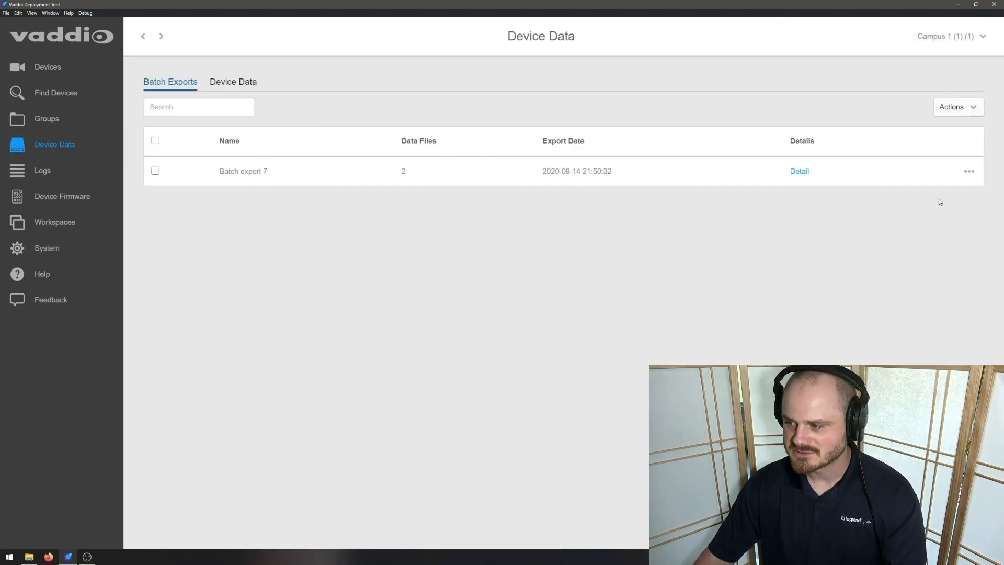
pyautogui.click(968, 172)
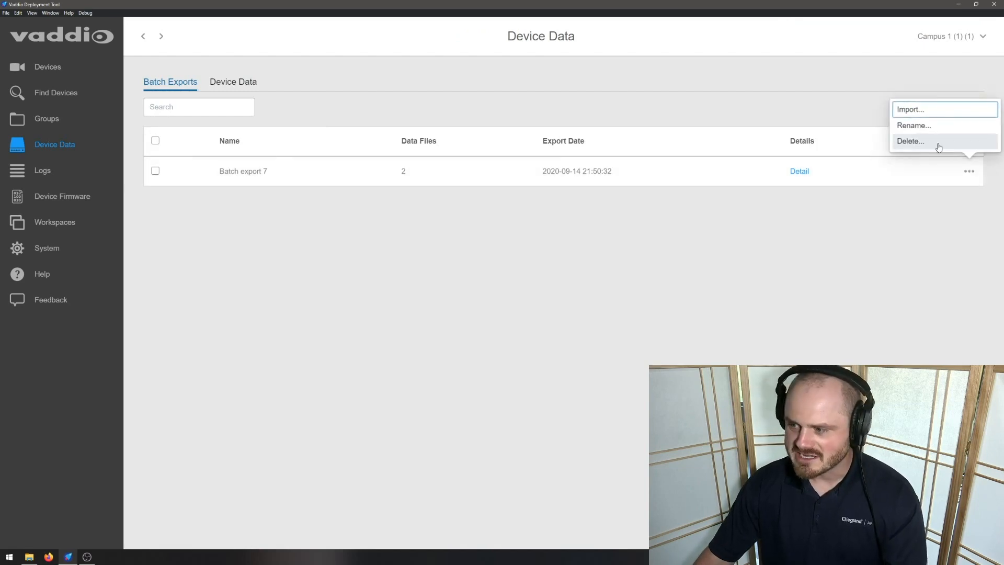
pyautogui.click(912, 125)
pyautogui.tripleClick(432, 278)
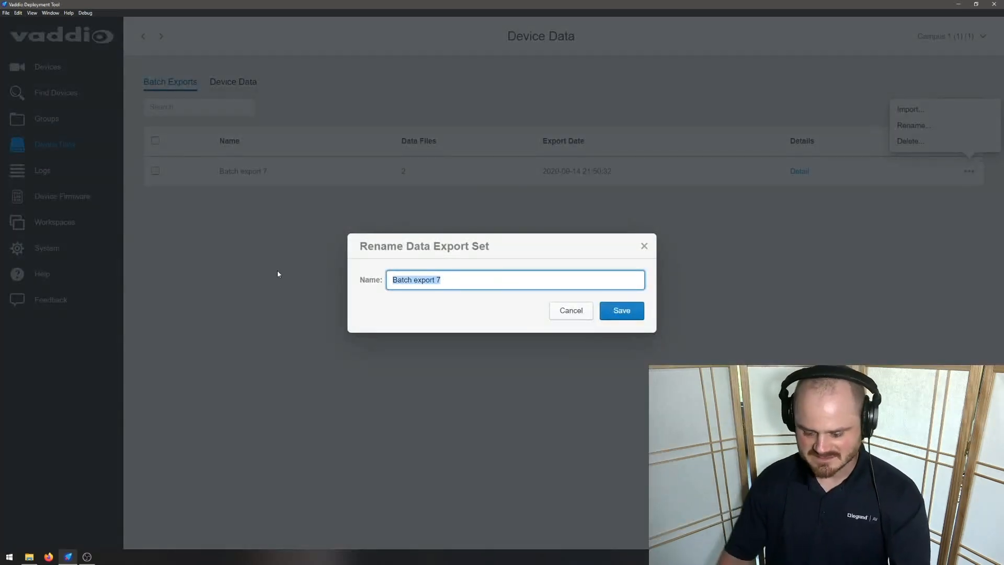
pyautogui.write('Room 507')
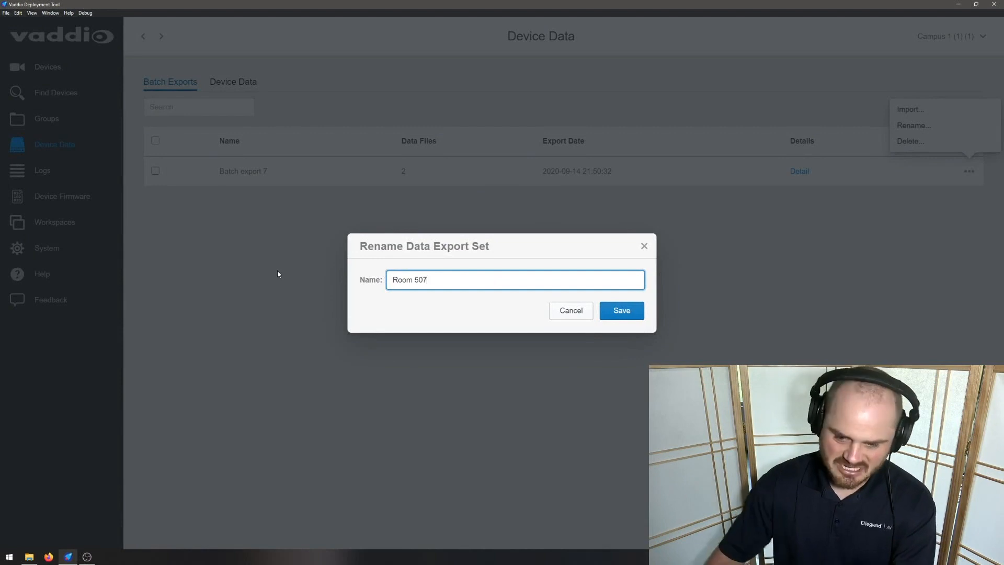
pyautogui.click(621, 310)
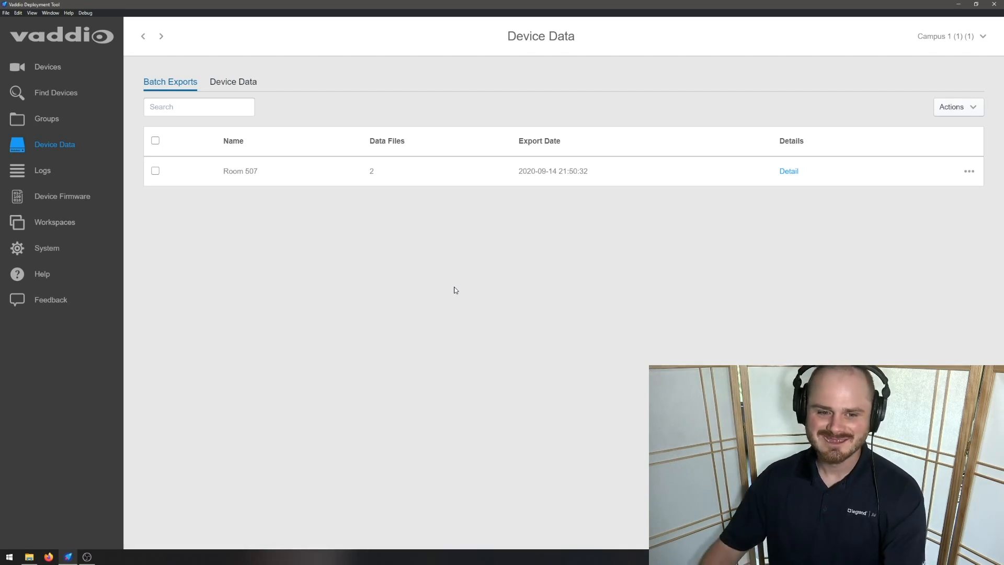
# Step: Show all five devices and close the Batch Job 13 data import finished notice
pyautogui.click(85, 76)
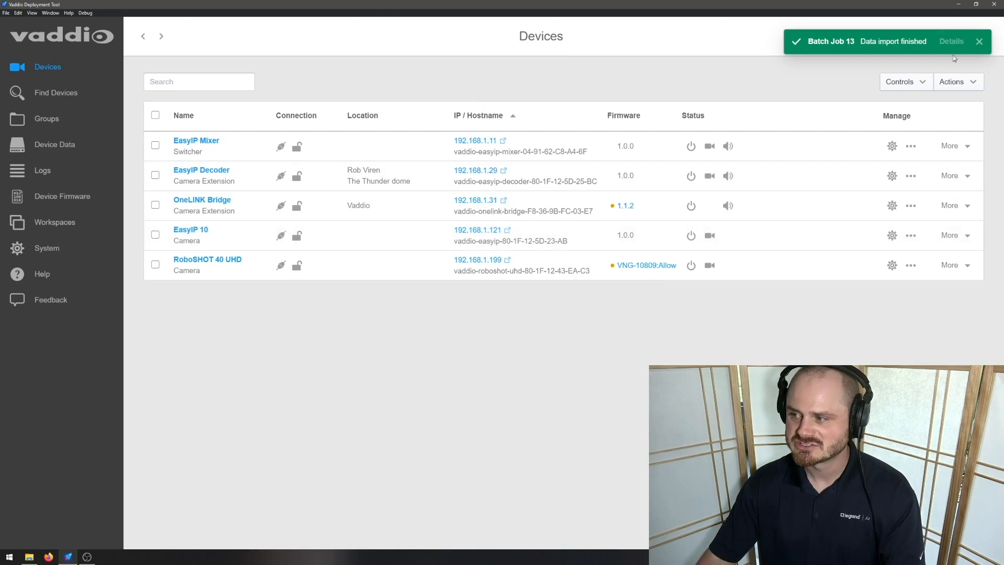
pyautogui.click(979, 44)
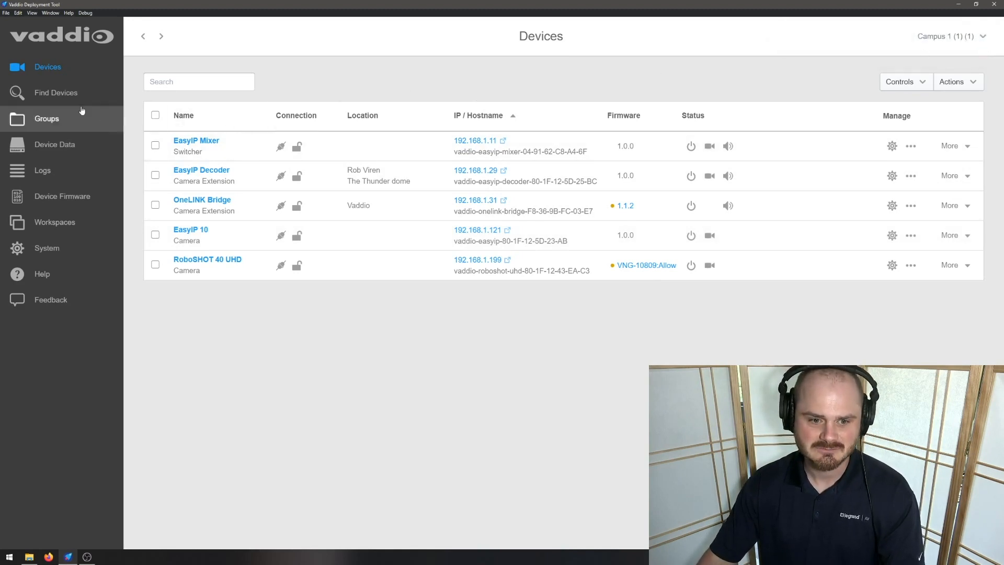
# Step: Create the scan preset 'Standard' with ranges 192.168.1.* and 192.168.2.*
pyautogui.click(67, 98)
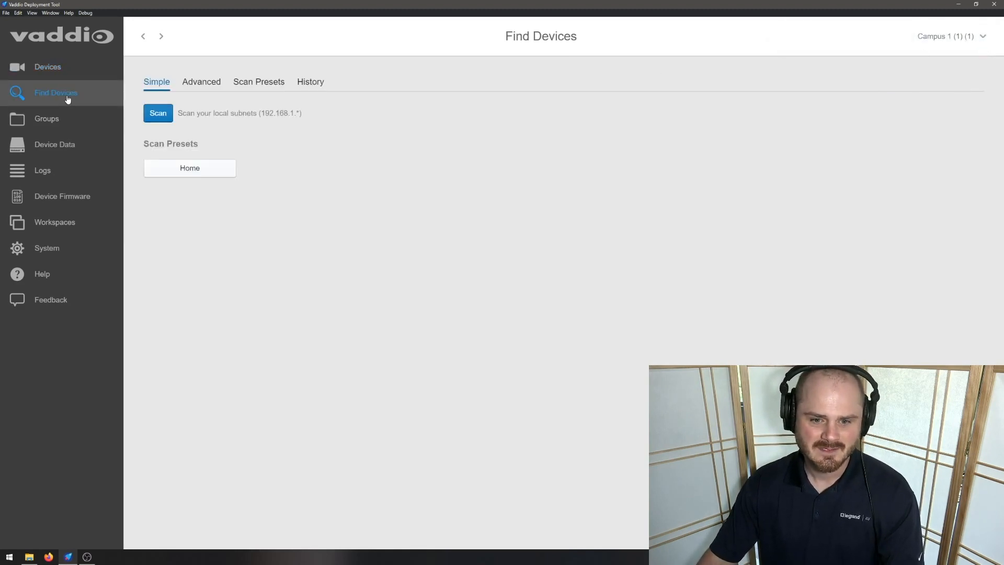
pyautogui.click(257, 91)
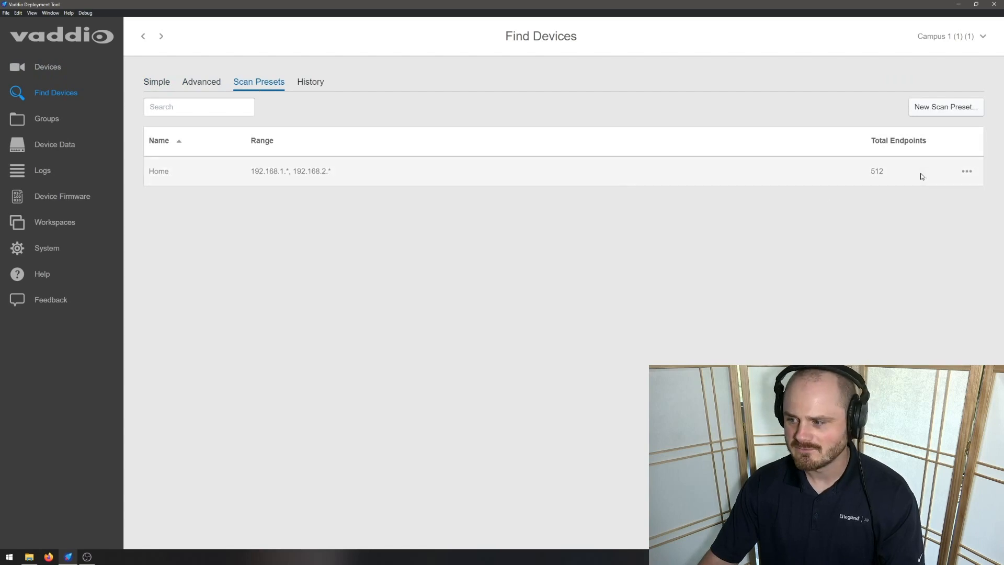
pyautogui.click(945, 109)
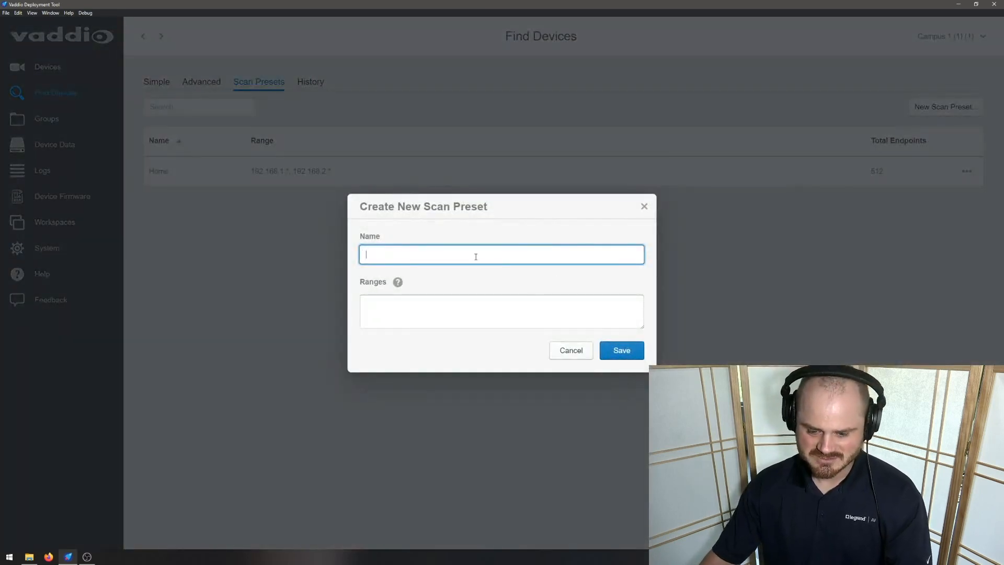
pyautogui.write('Standard')
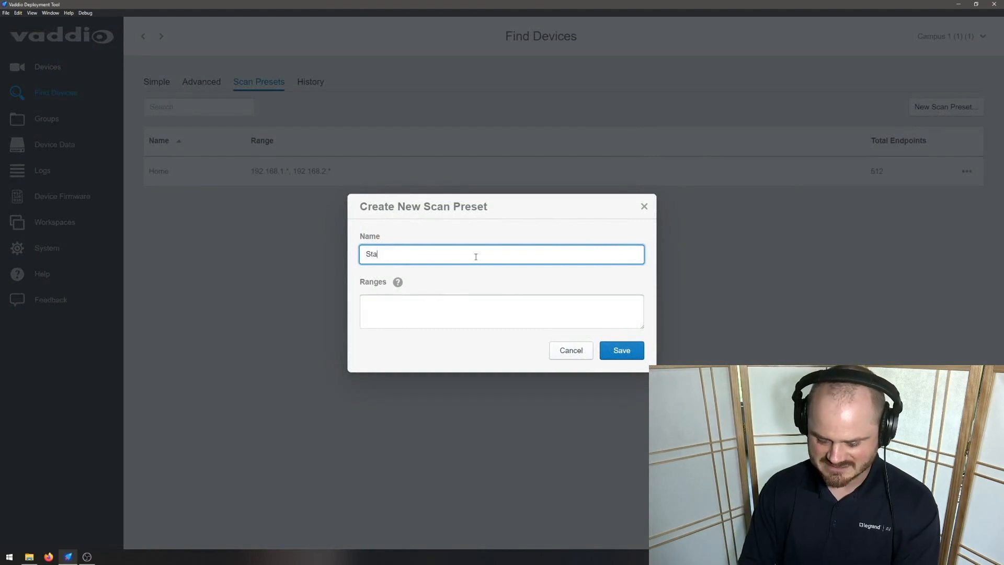
pyautogui.click(462, 302)
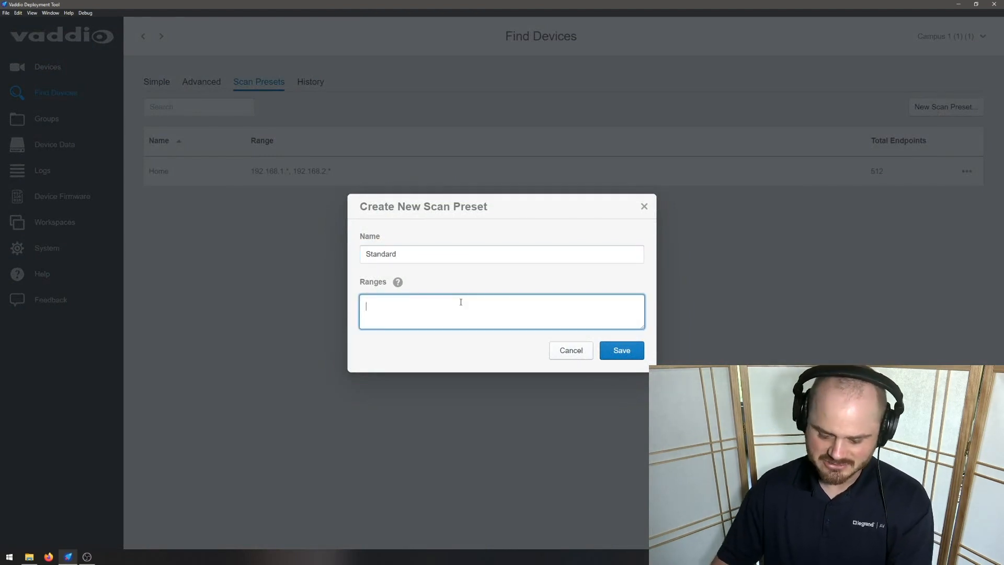
pyautogui.write('192.1')
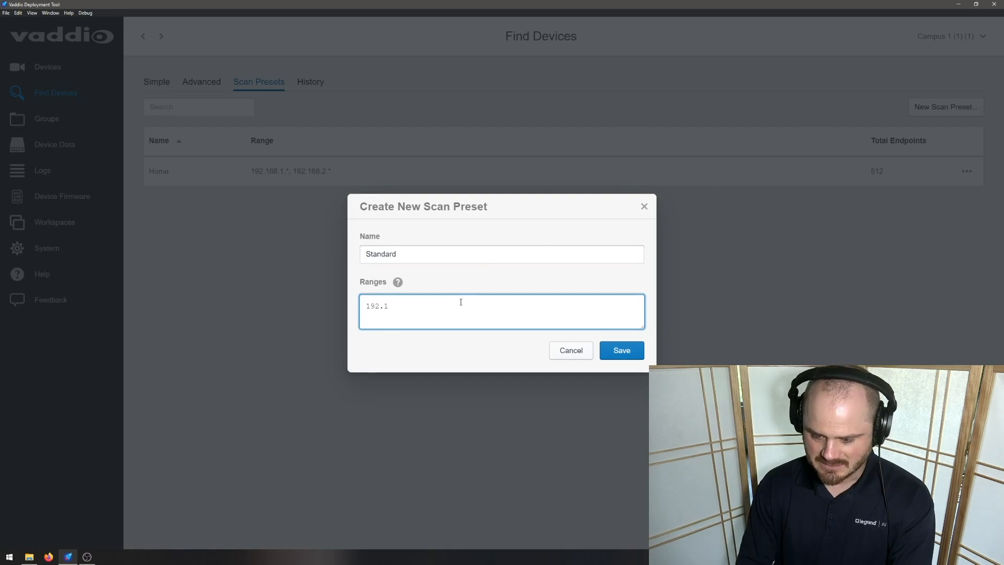
pyautogui.write('68.1.')
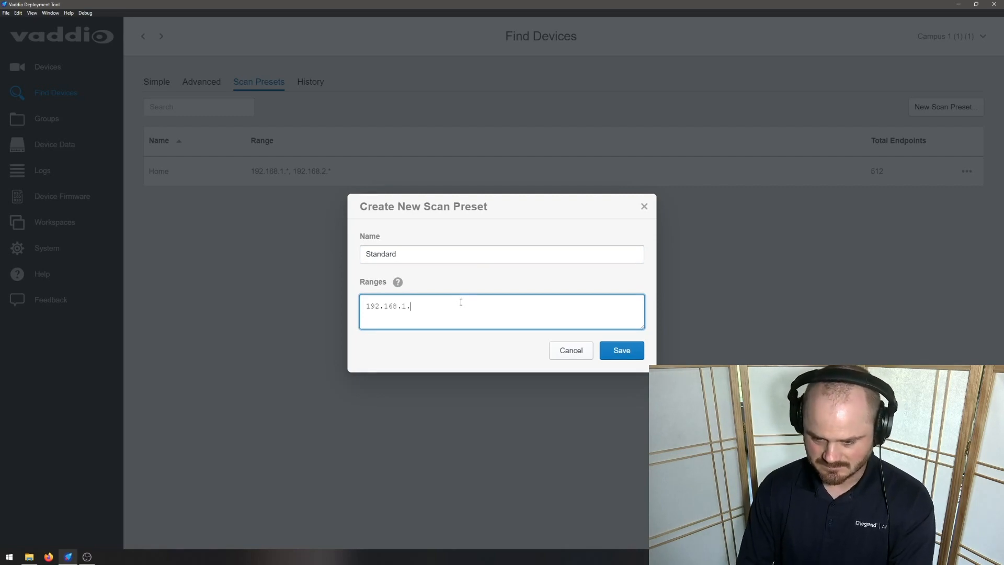
pyautogui.write('*')
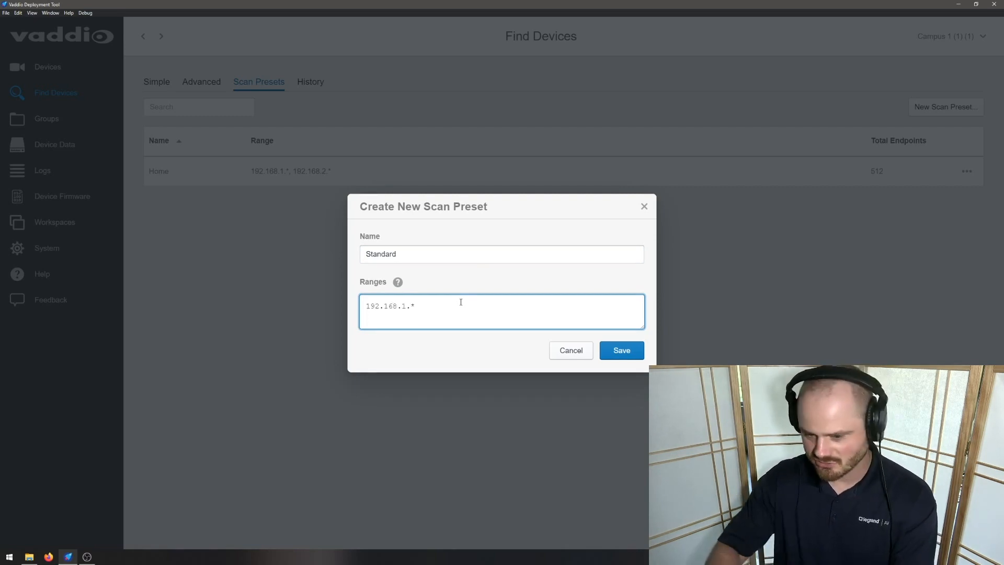
pyautogui.write(' 192.')
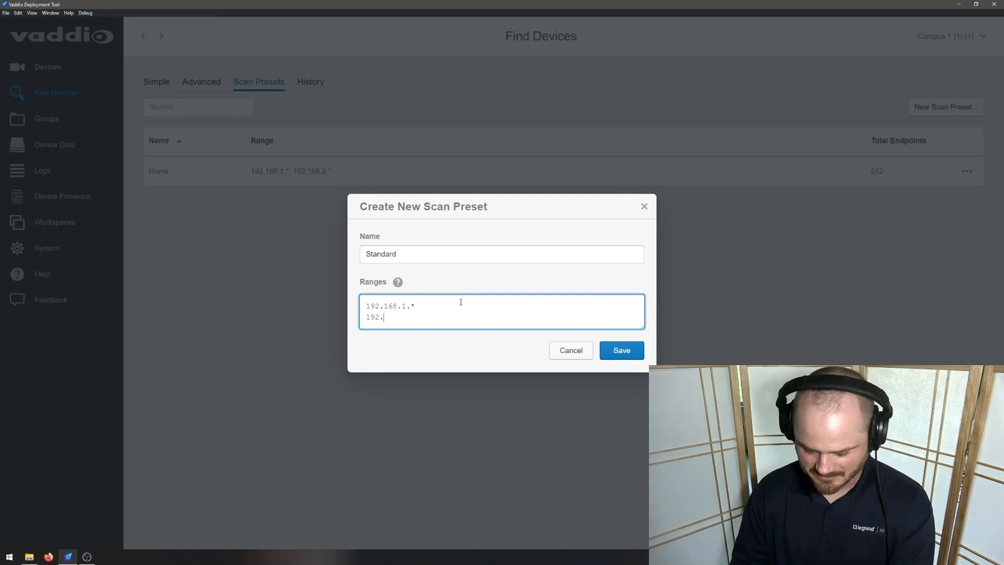
pyautogui.write('168.2.')
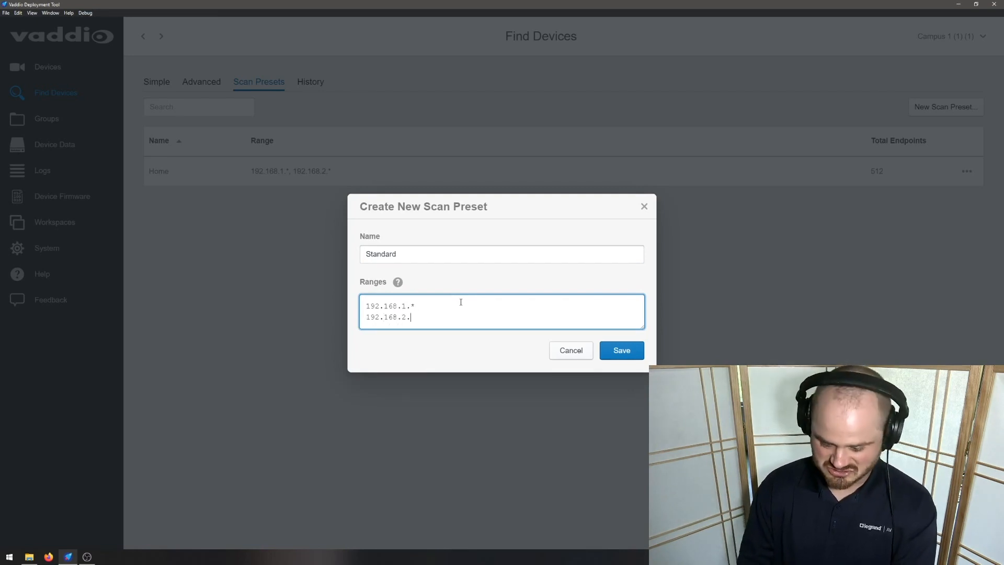
pyautogui.write('*')
pyautogui.click(634, 350)
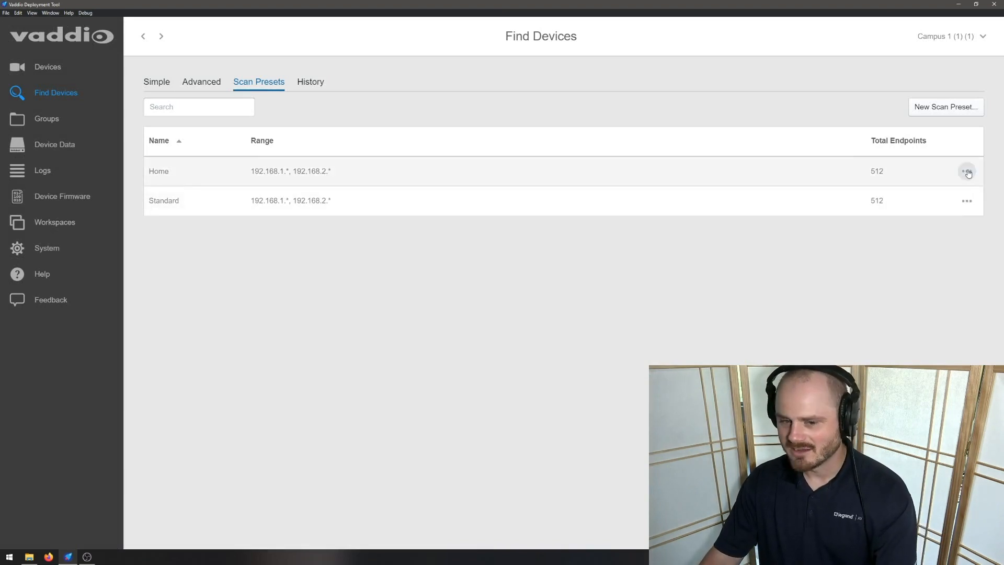
pyautogui.click(968, 205)
# Step: Scan with the Standard preset, then return to the Devices list of five devices
pyautogui.click(931, 144)
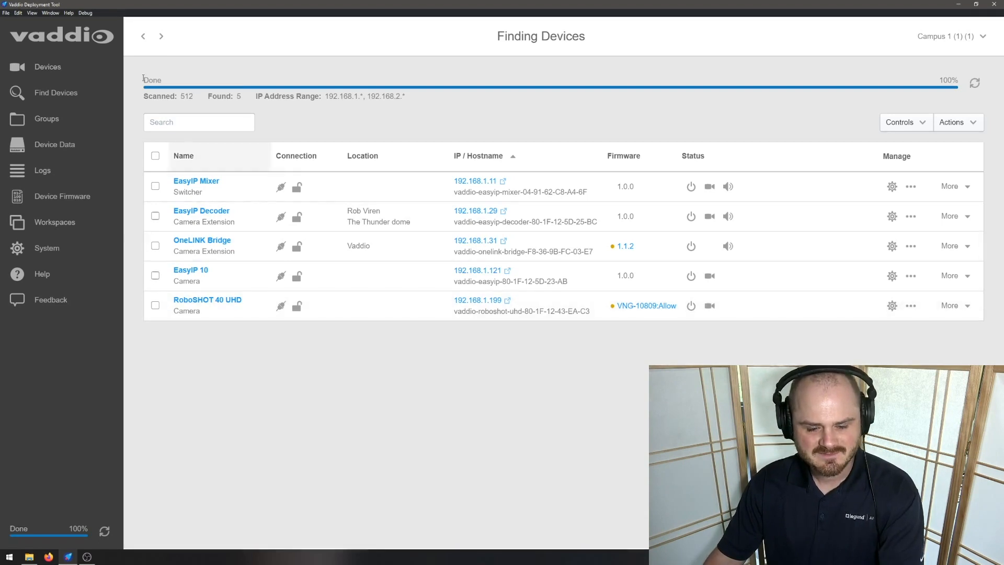
pyautogui.click(70, 66)
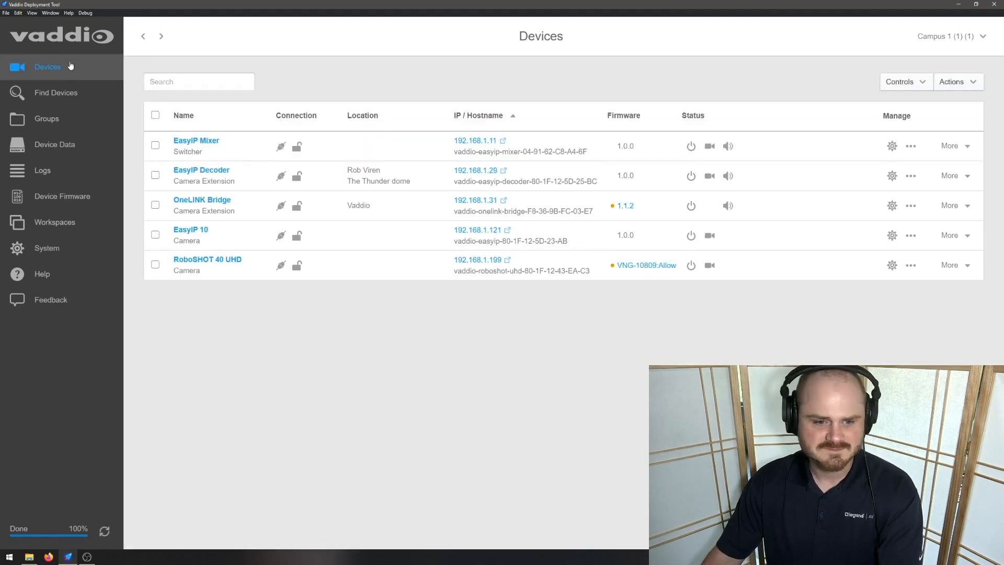
# Step: Browse between the device discovery, groups and five-device list pages
pyautogui.click(64, 90)
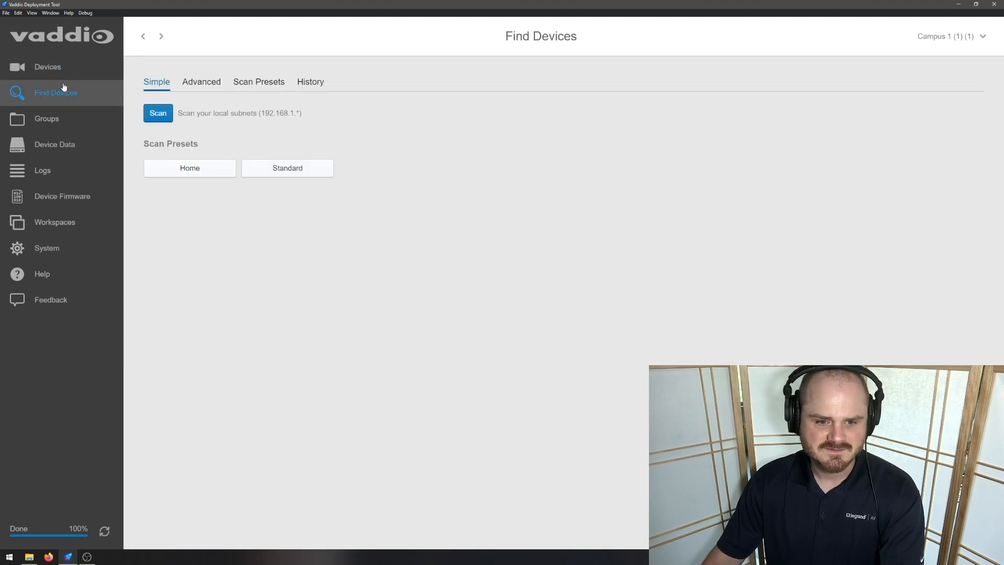
pyautogui.click(65, 77)
pyautogui.click(60, 126)
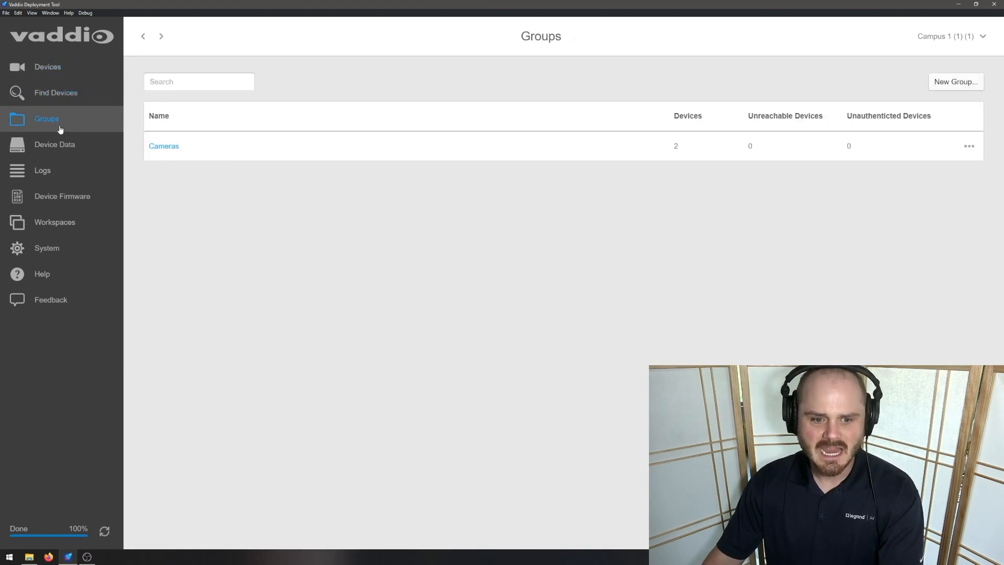
pyautogui.click(67, 94)
pyautogui.click(70, 77)
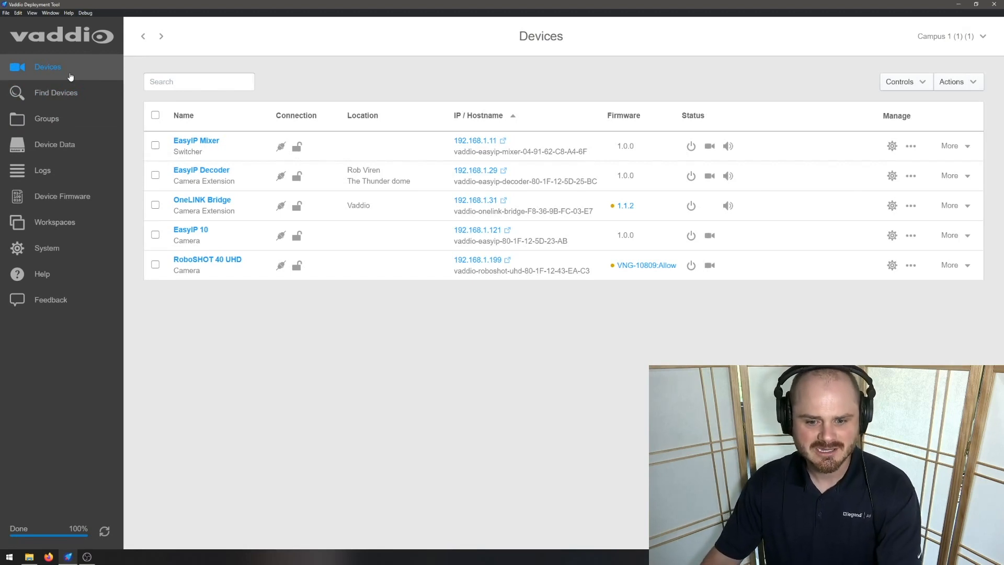
# Step: Review the Cameras group and the Room 507 export, ending on the Feedback page
pyautogui.click(65, 112)
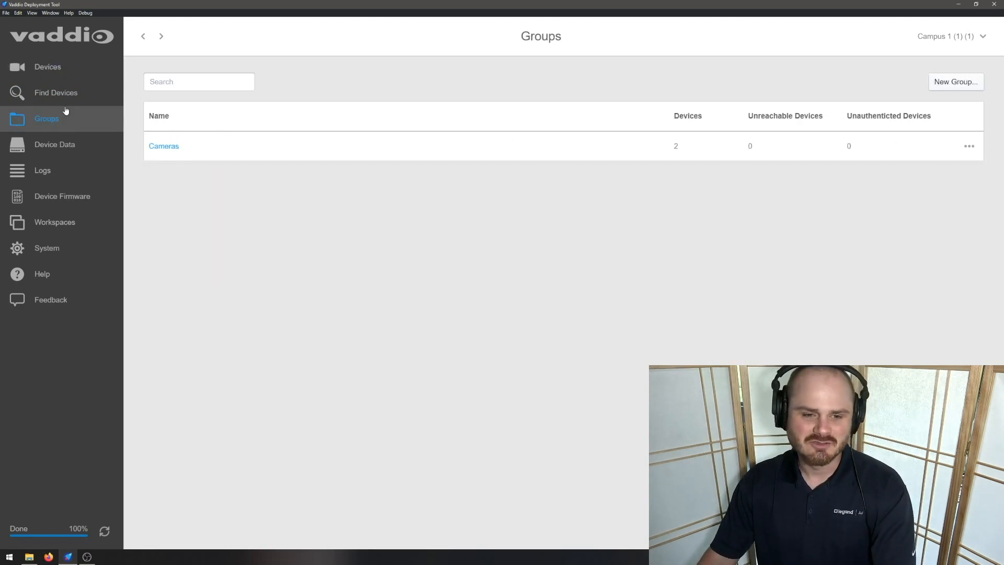
pyautogui.click(64, 146)
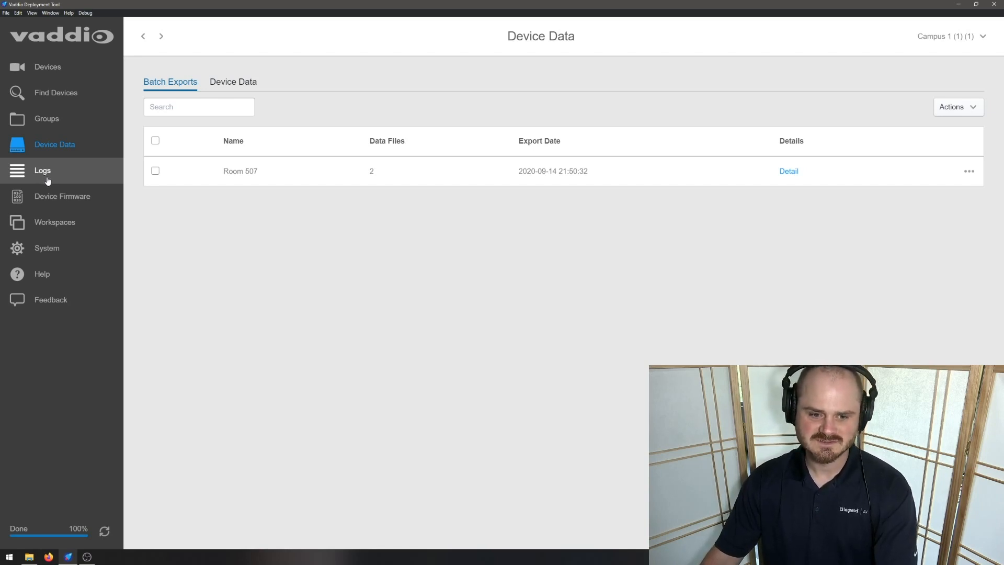
pyautogui.click(45, 297)
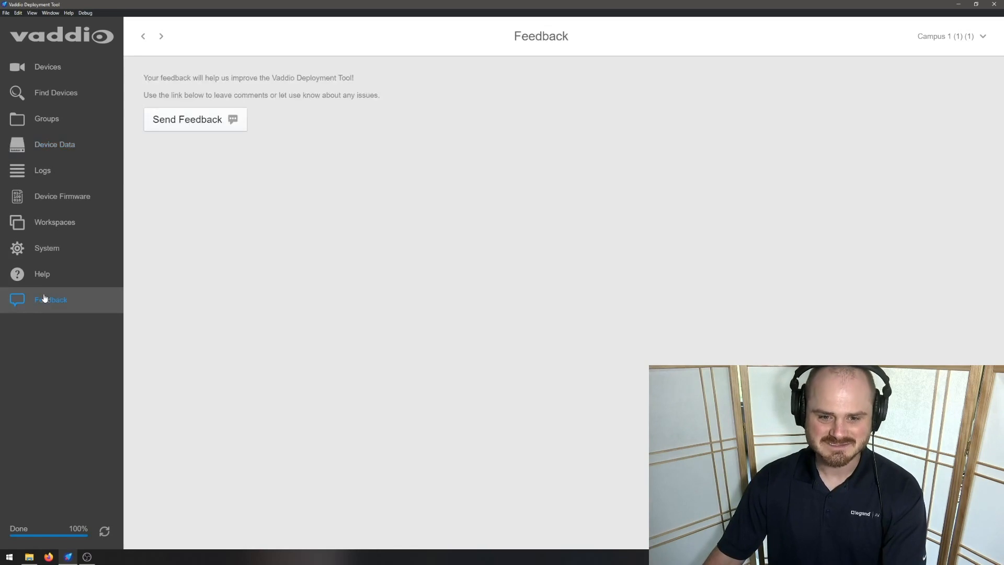